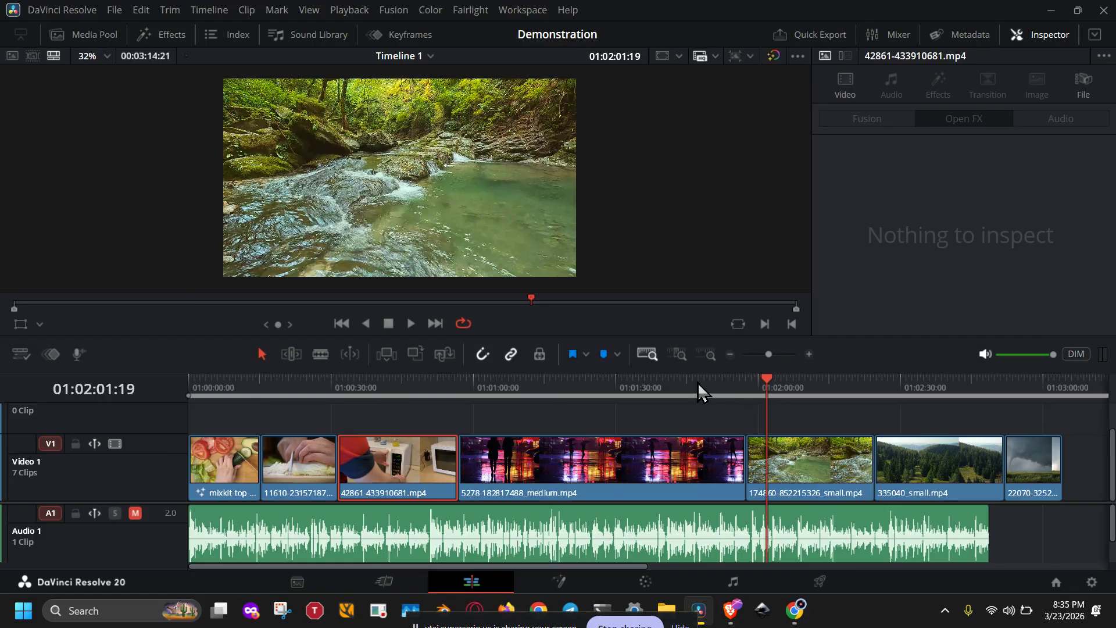
Apply the Resolve FX Radial Blur to the forest clip 335040_small.mp4 and set its Smooth Strength to 0.450.
click(698, 382)
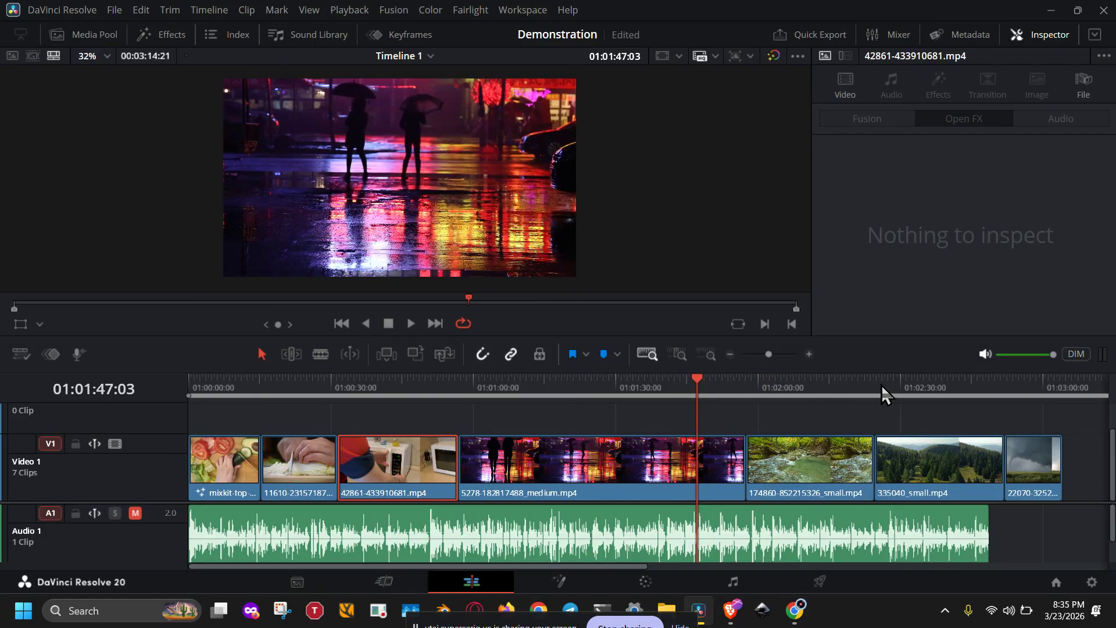
click(900, 387)
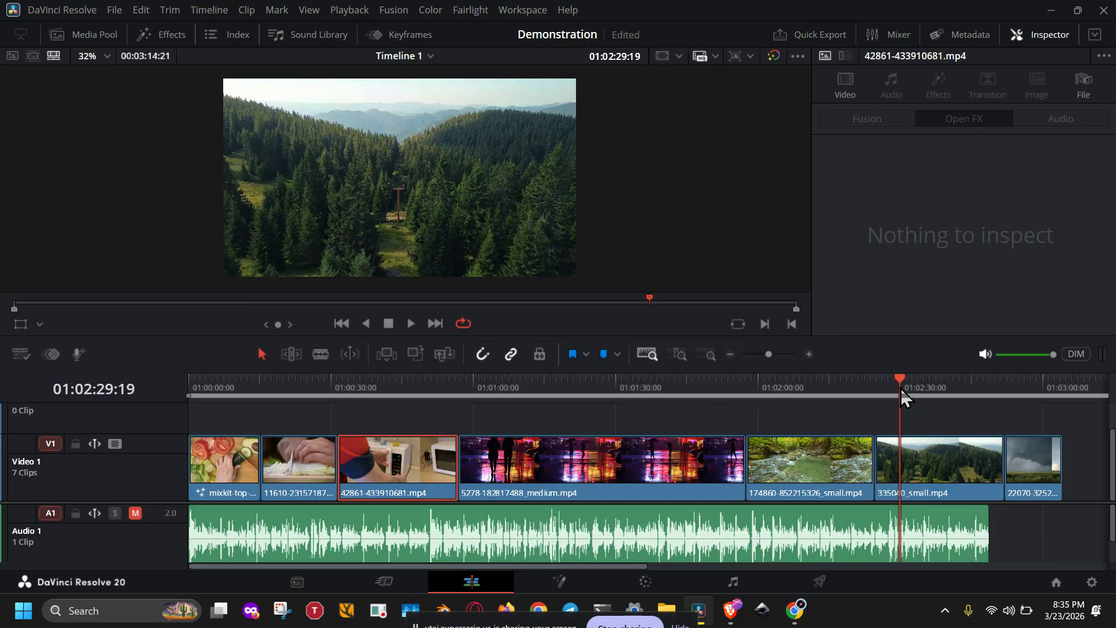
click(881, 380)
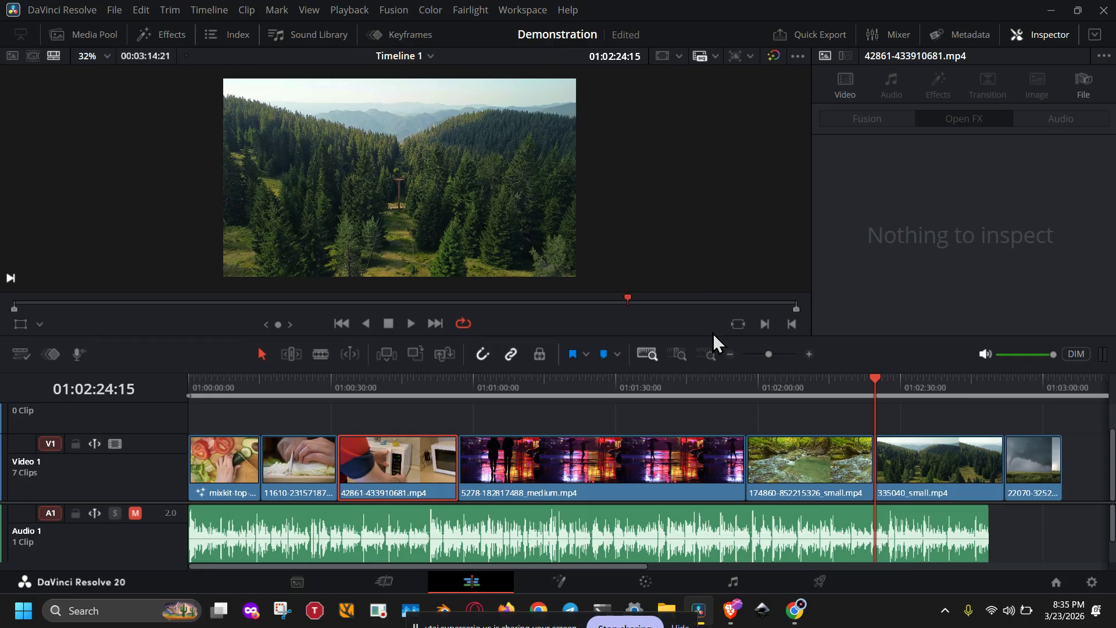
click(968, 468)
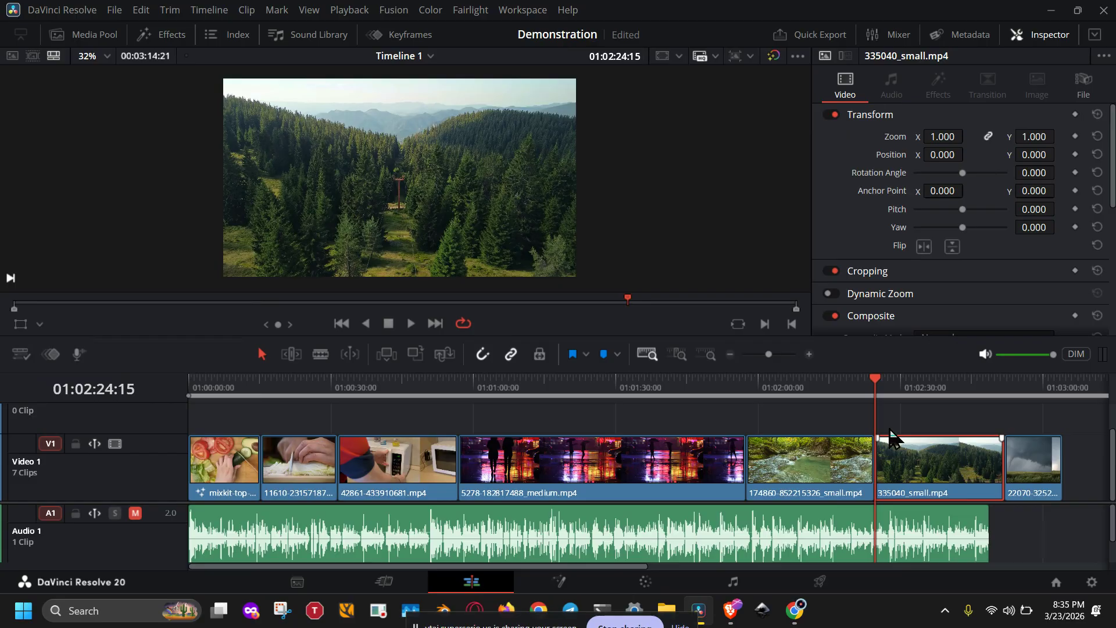
click(169, 34)
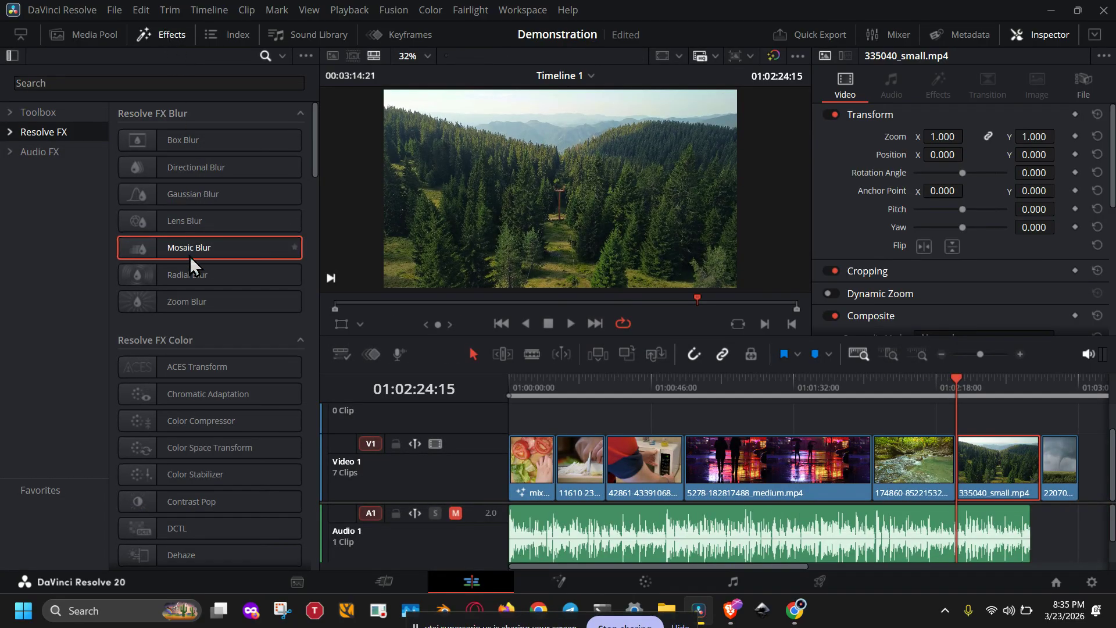
click(188, 278)
drag(193, 280, 991, 465)
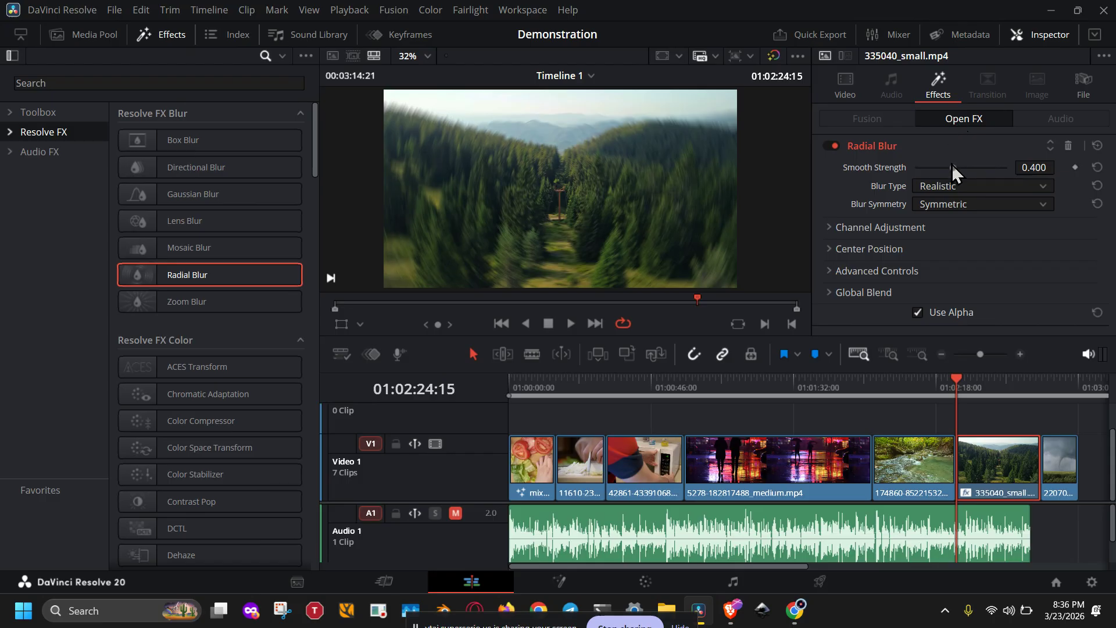
mouse_move(951, 166)
mouse_down()
mouse_move(933, 166)
mouse_move(959, 162)
mouse_up()
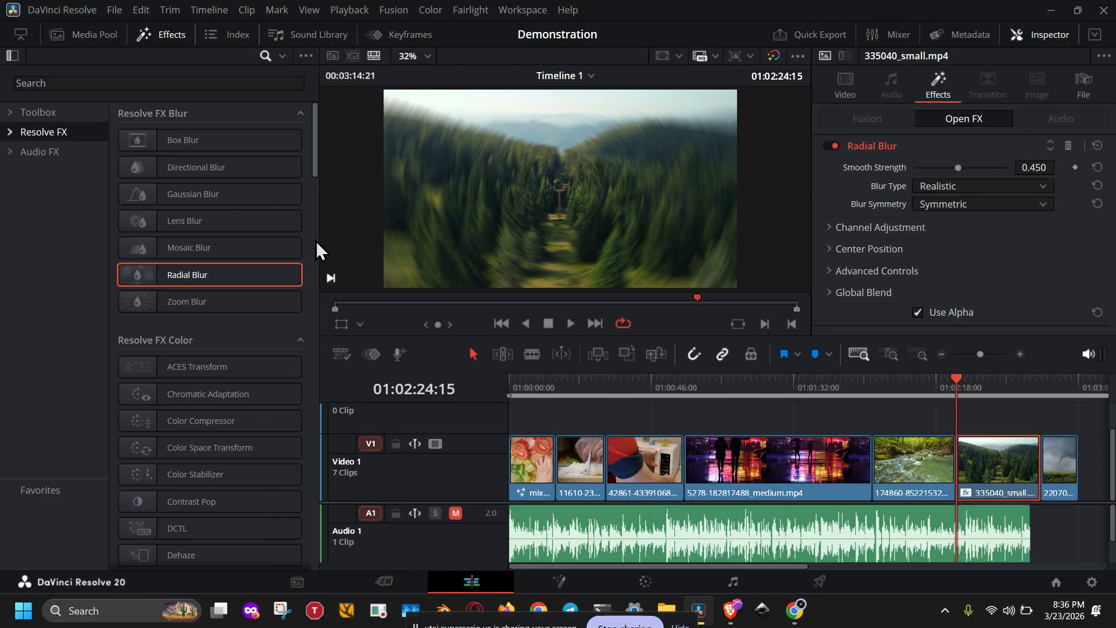
drag(242, 273, 772, 460)
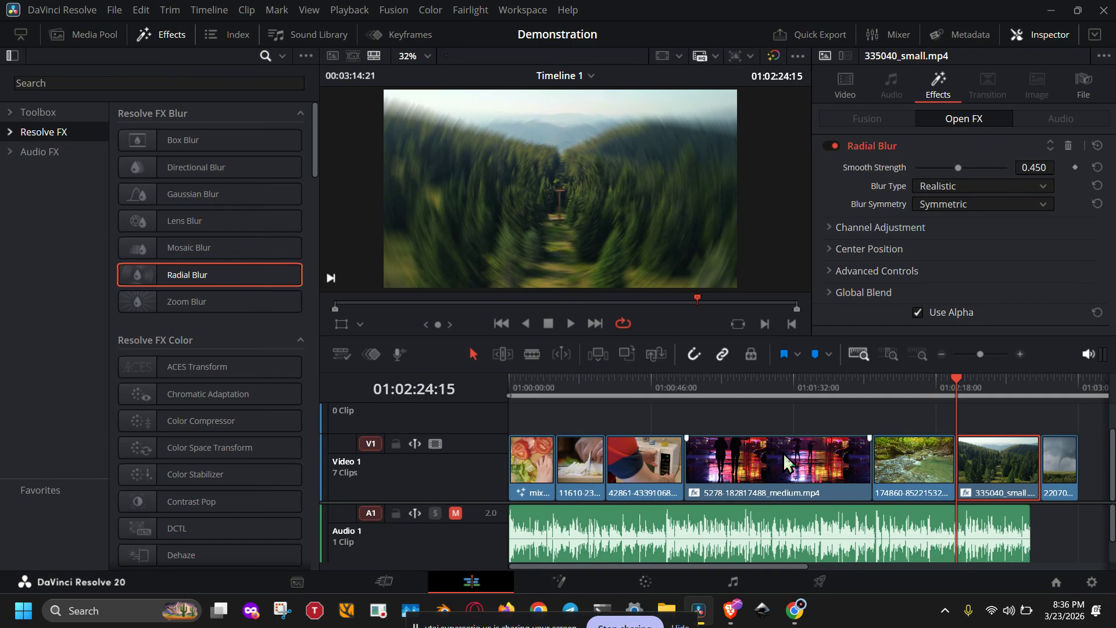
click(970, 385)
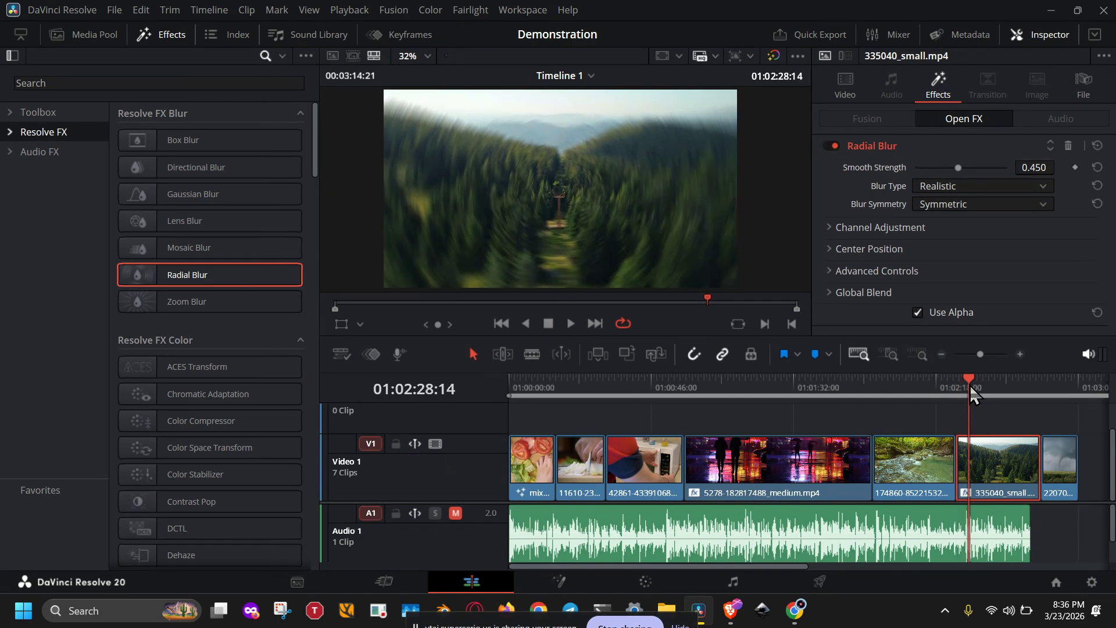
click(763, 378)
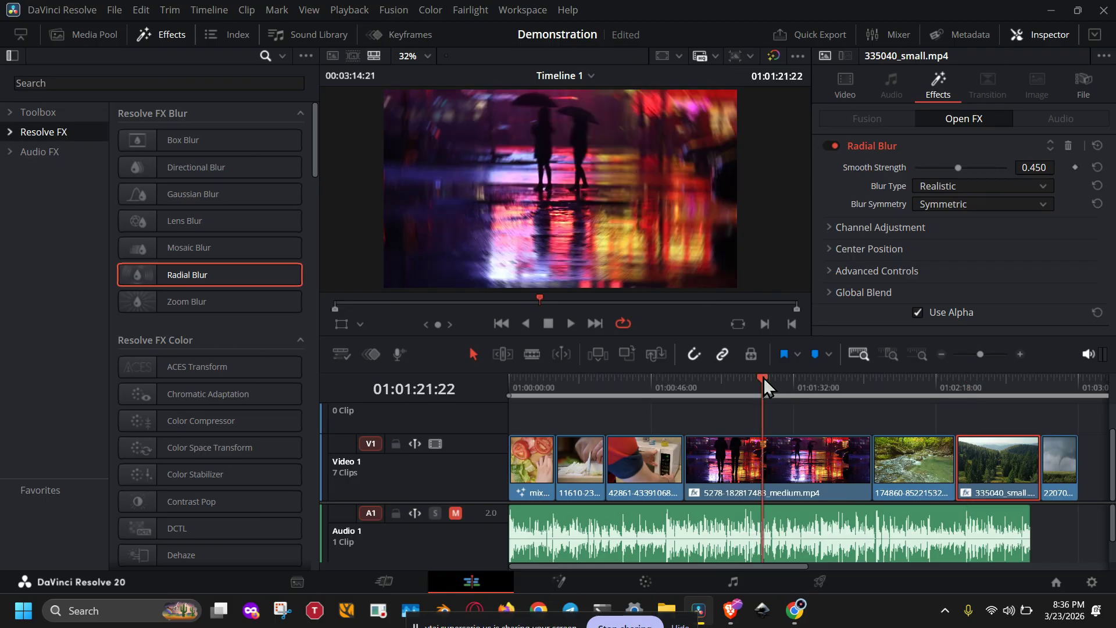
click(723, 378)
drag(724, 377, 1006, 395)
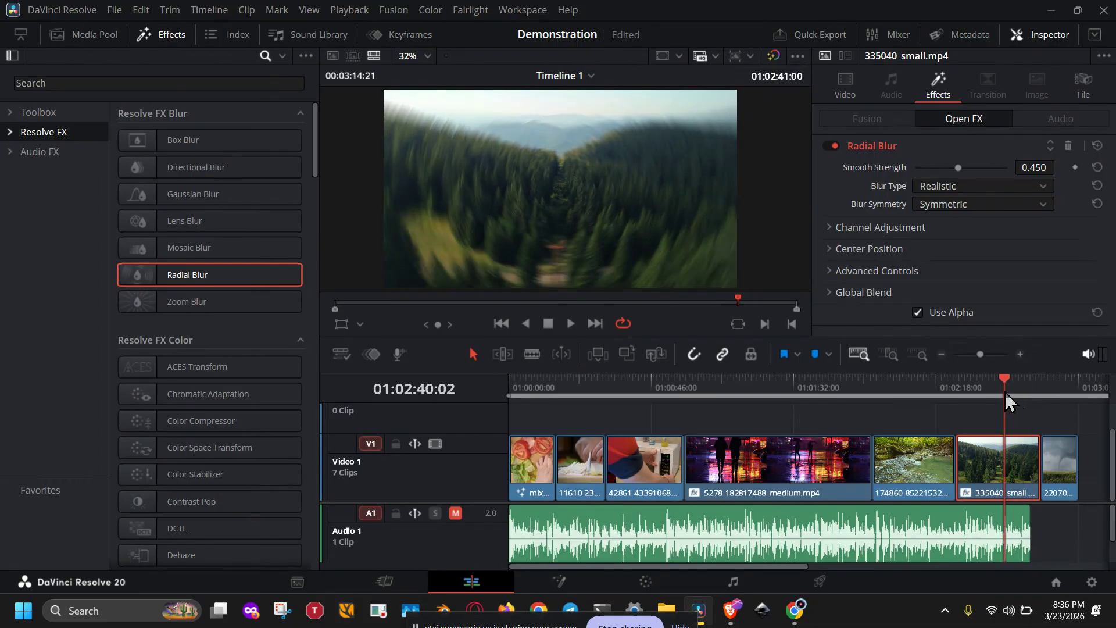
Set the forest clip's Radial Blur Smooth Strength to 0.411 and its Center Position to X 0.238, Y 0.949.
click(1097, 168)
mouse_move(953, 167)
mouse_down()
mouse_move(944, 168)
mouse_move(953, 170)
mouse_up()
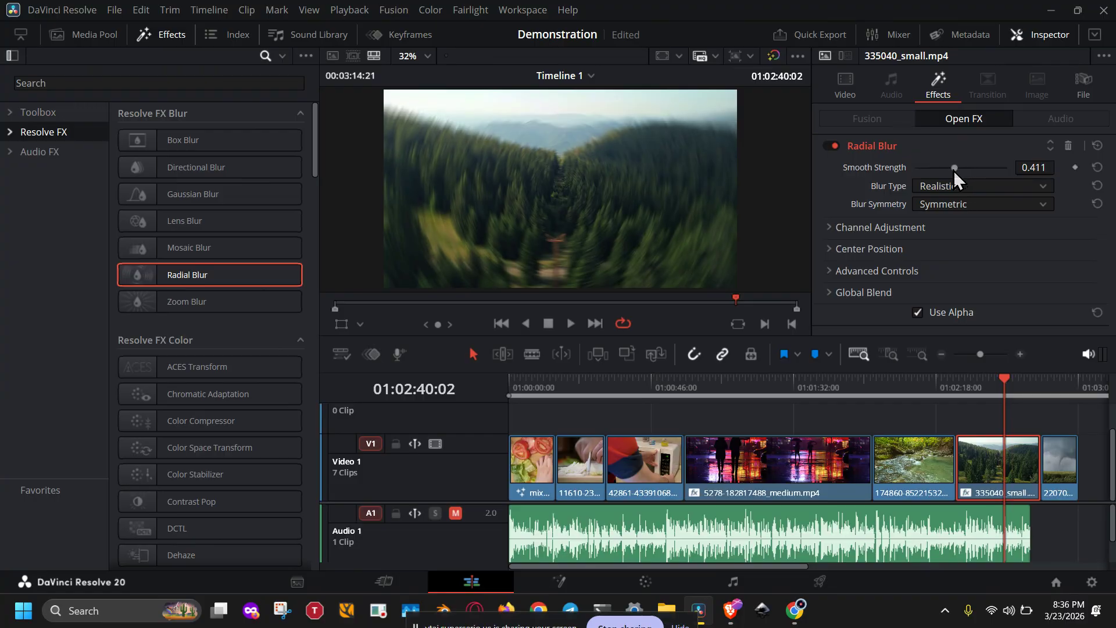
click(881, 248)
drag(928, 268, 869, 268)
drag(1029, 270, 1070, 270)
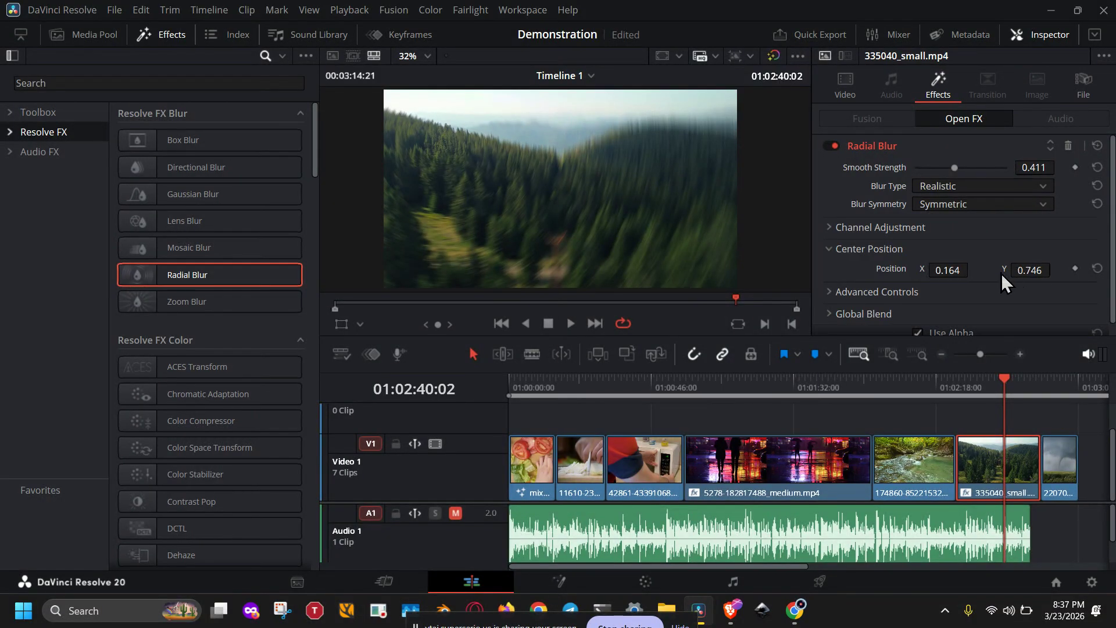
drag(953, 271, 1027, 270)
scroll(965, 318, down, 1)
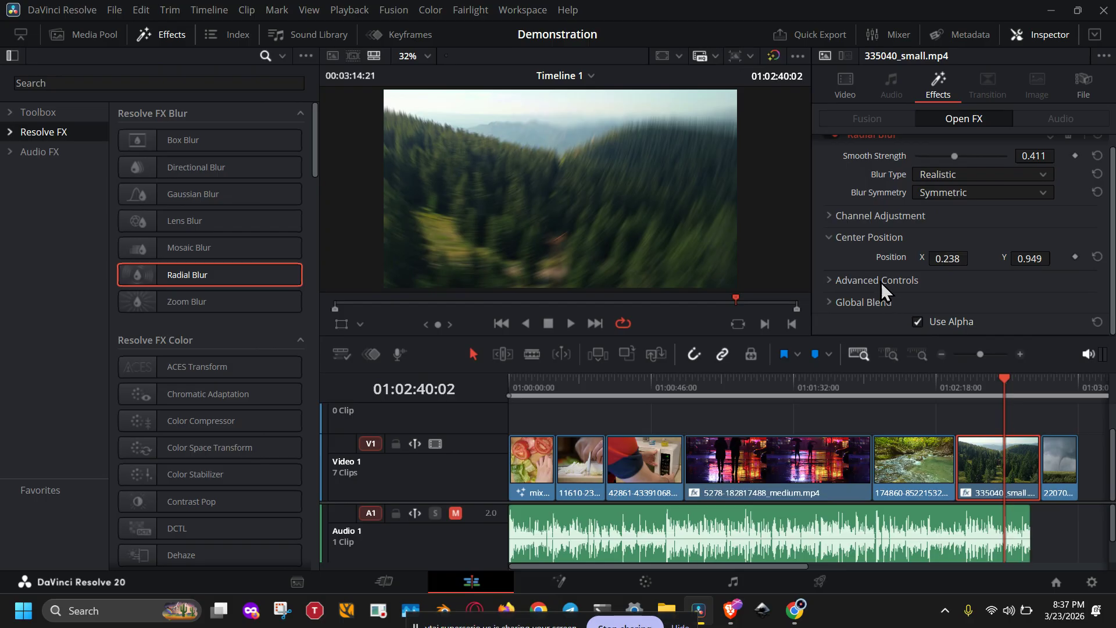
scroll(881, 282, up, 1)
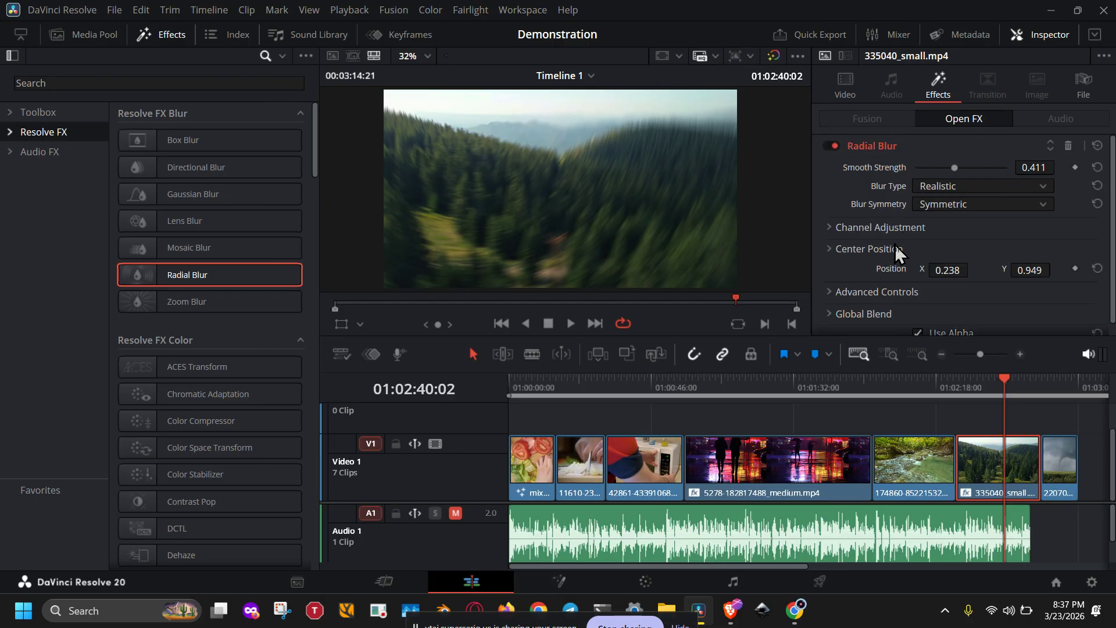
click(895, 246)
Examine the Quality and Border Type choices in the Radial Blur's Advanced Controls.
click(889, 270)
scroll(887, 264, down, 2)
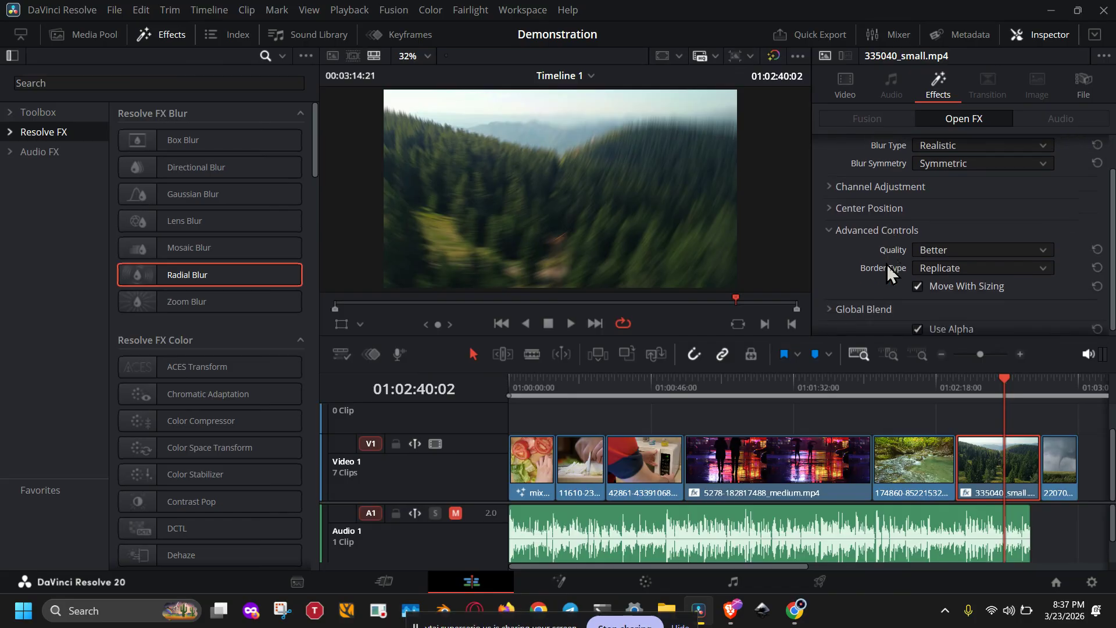
click(953, 243)
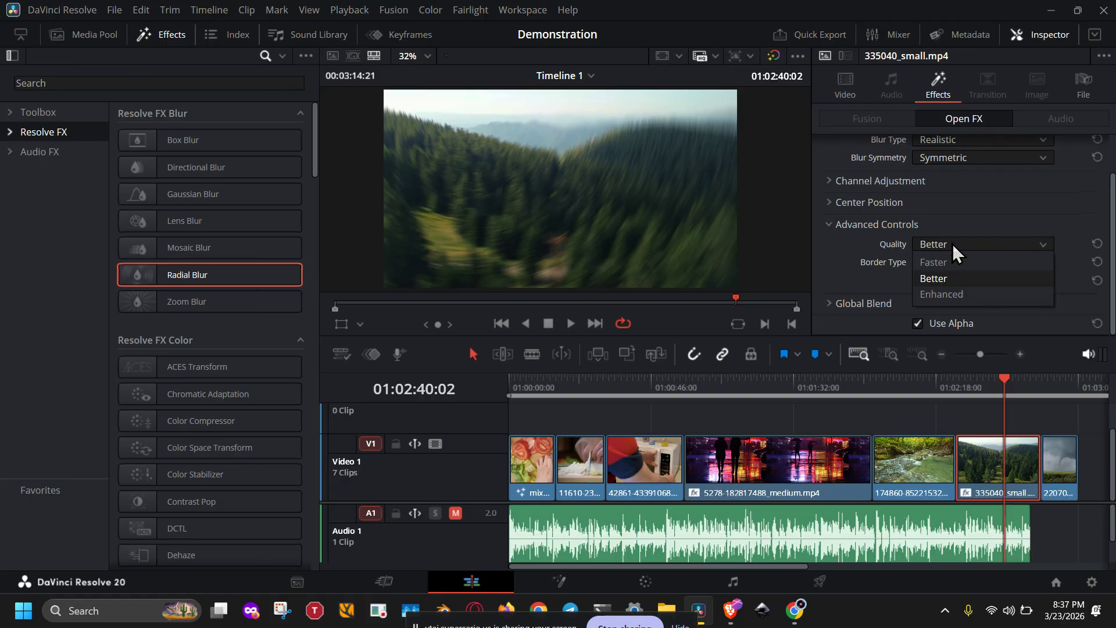
click(952, 243)
click(947, 259)
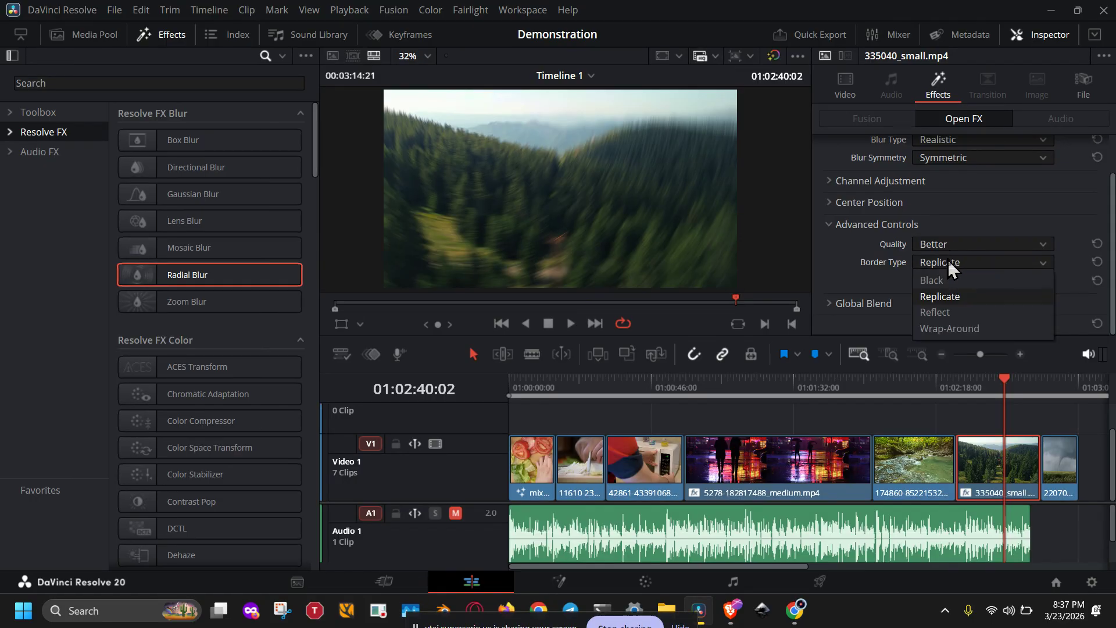
click(948, 260)
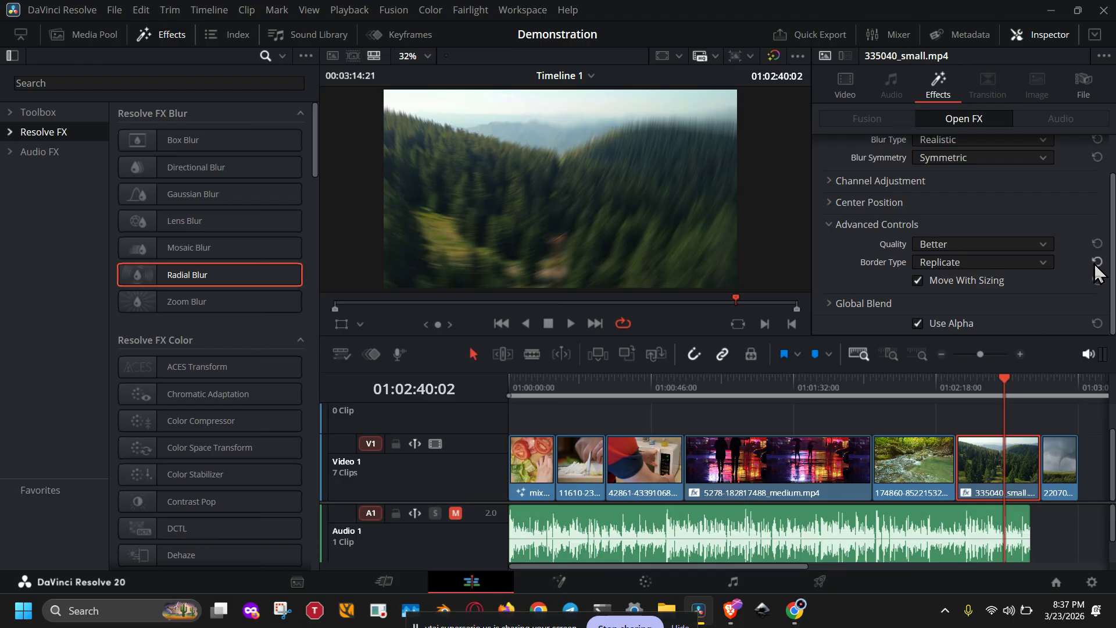
scroll(1099, 265, up, 2)
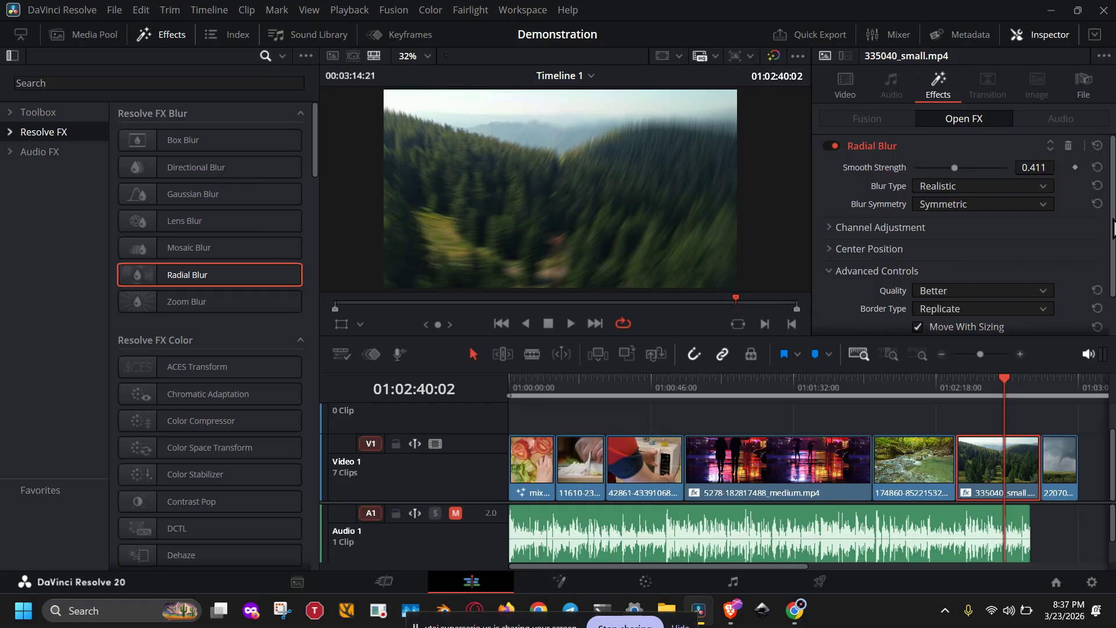
scroll(1112, 244, down, 2)
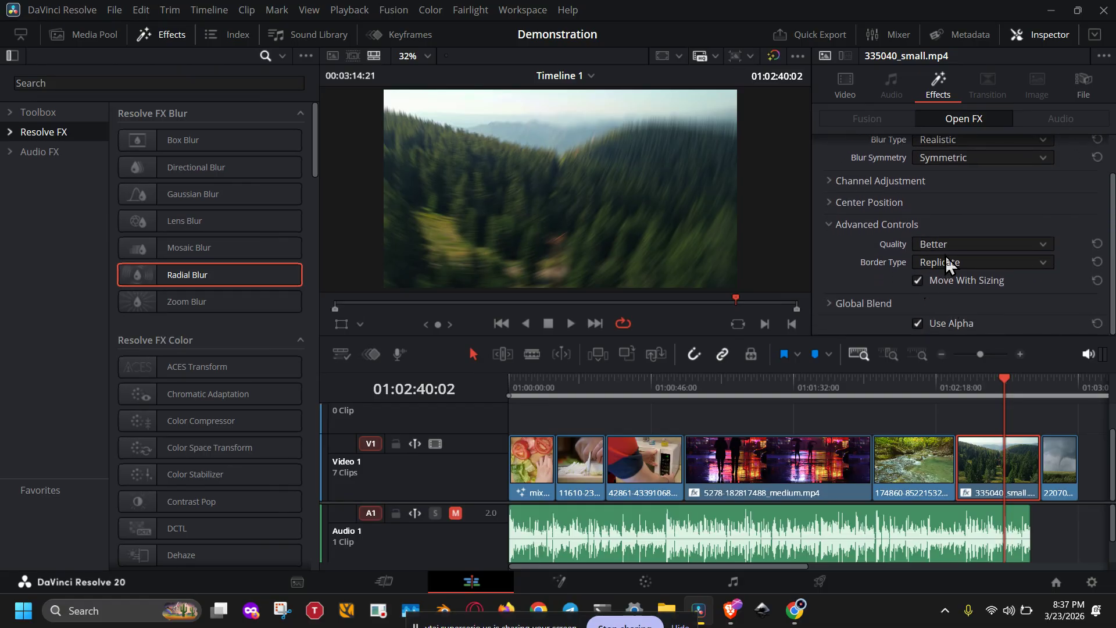
click(943, 226)
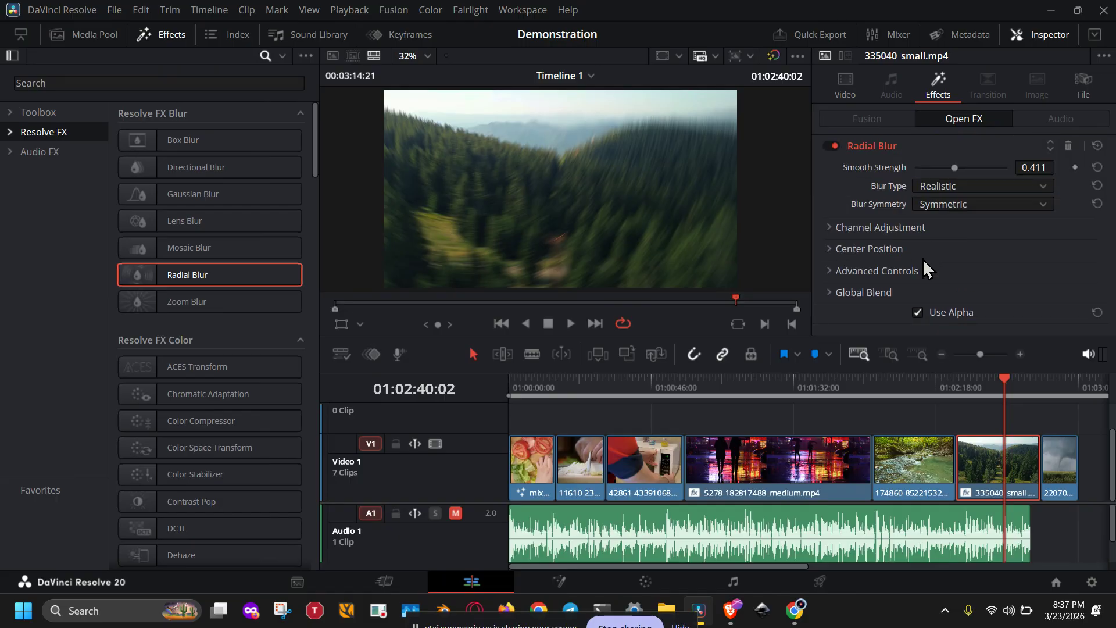
Set the Radial Blur's Global Blend to 0.597 while viewing the forest clip's first frame, and save the project.
click(904, 288)
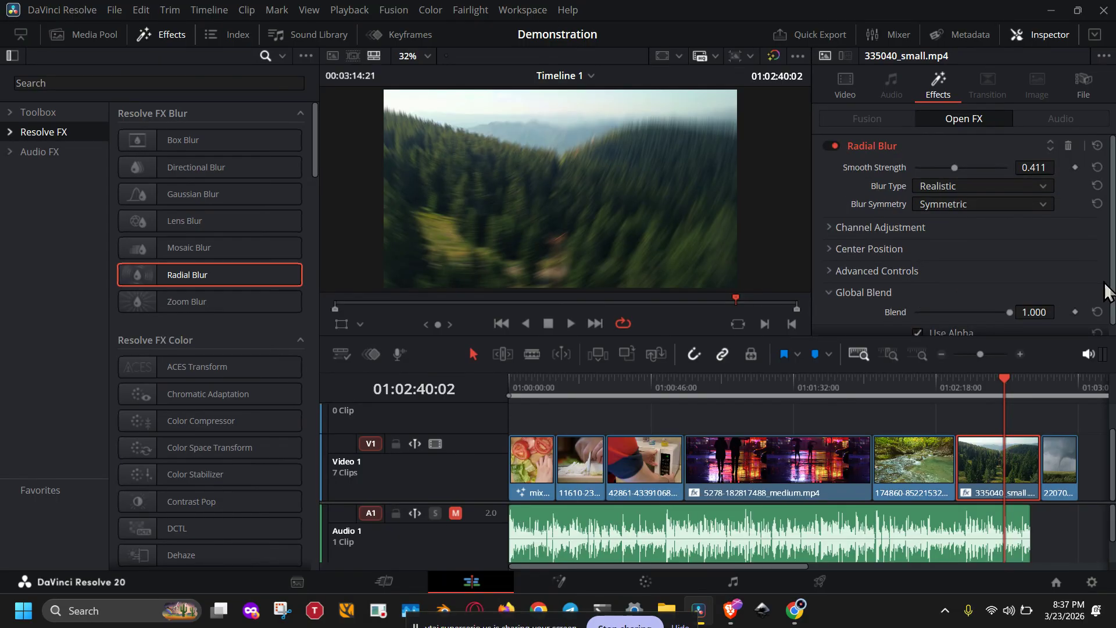
scroll(1107, 292, down, 1)
scroll(1015, 303, down, 1)
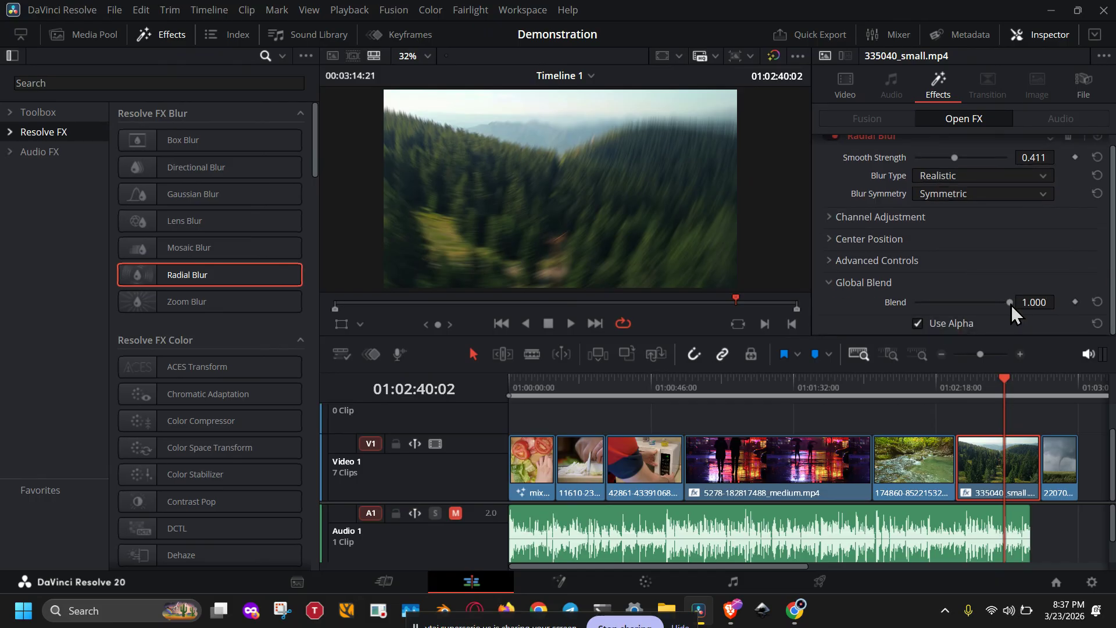
drag(1011, 304, 960, 304)
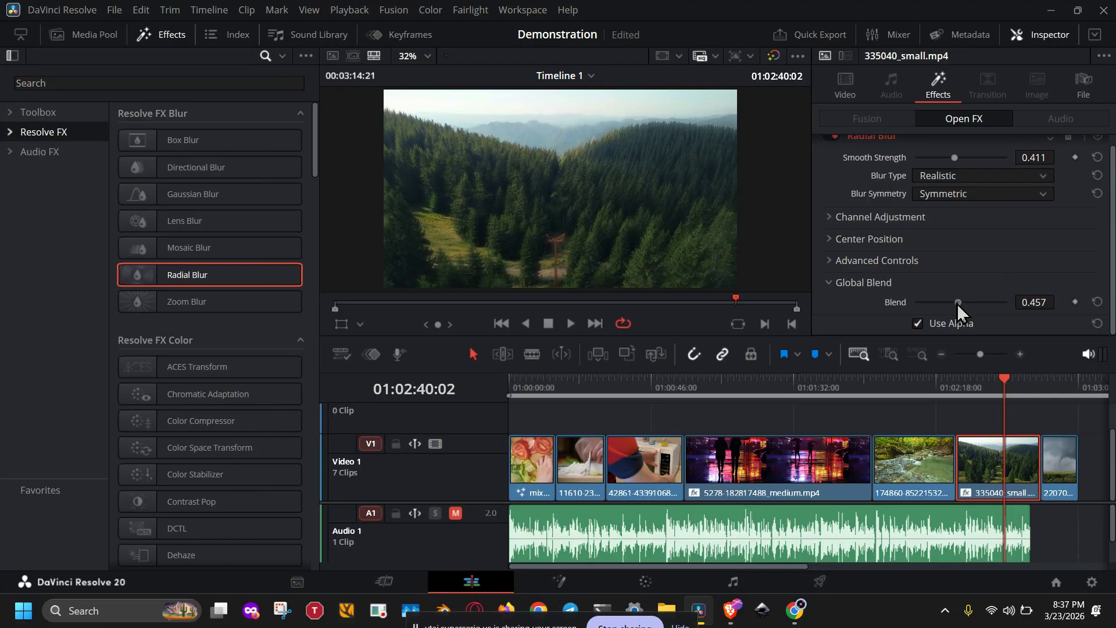
drag(957, 302, 912, 299)
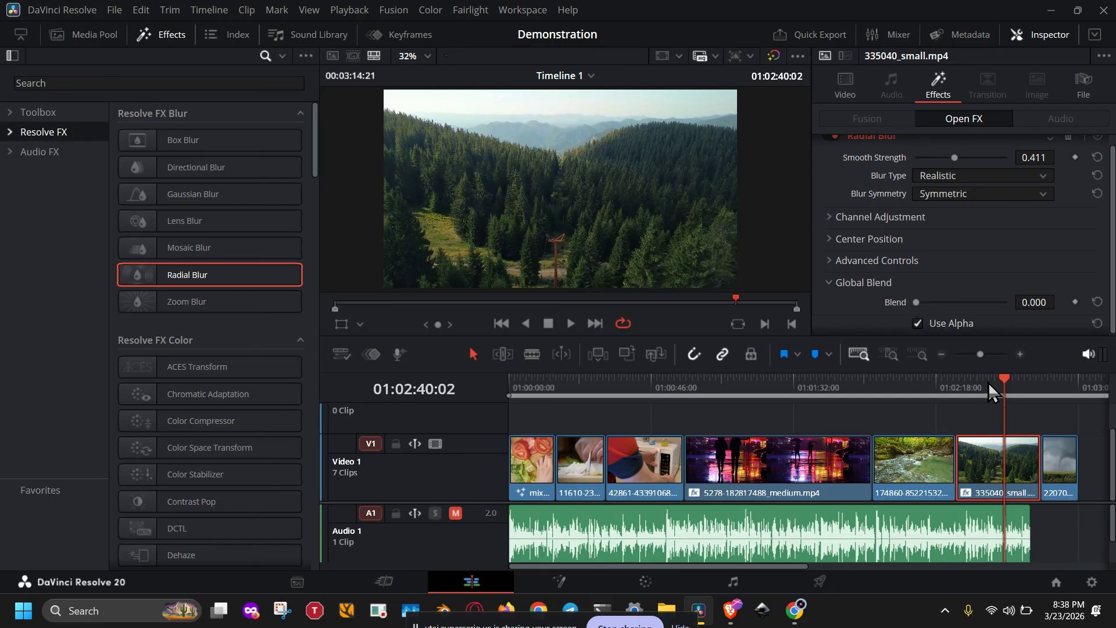
drag(989, 382, 959, 379)
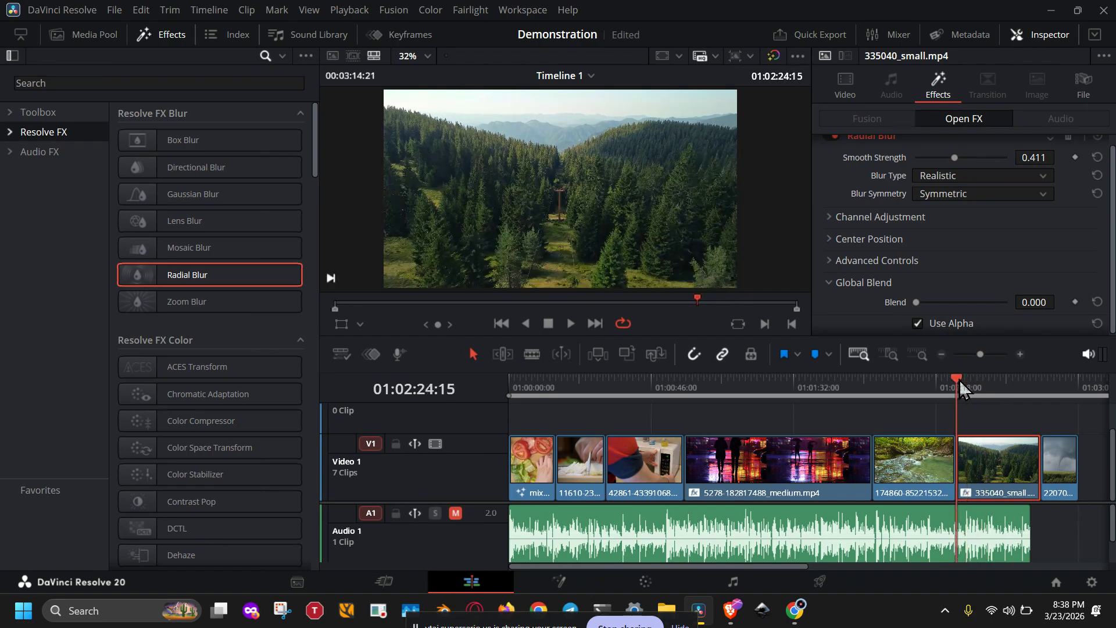
click(964, 302)
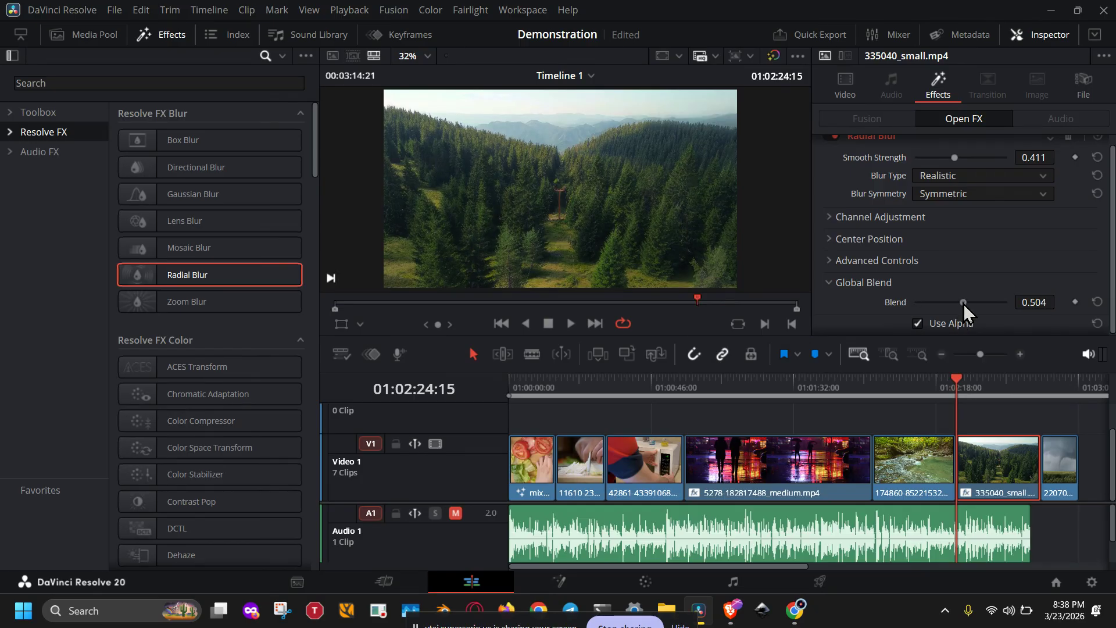
drag(964, 303, 972, 303)
key(ctrl+s)
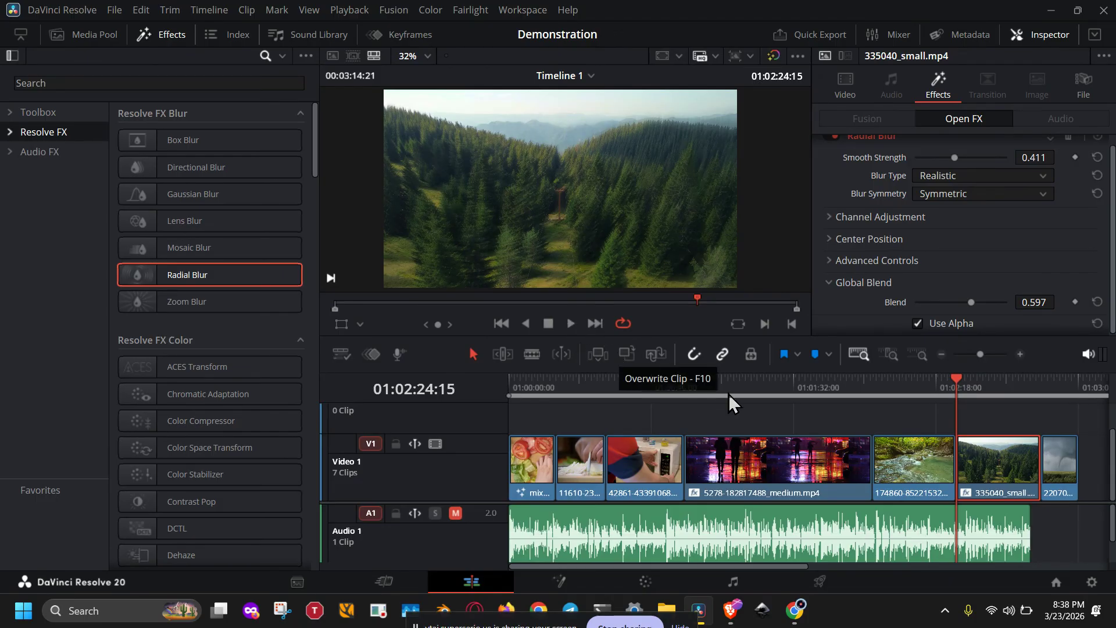
View the blurred forest frame in full screen, and return to the editing workspace.
key(alt+Tab)
key(alt+Tab)
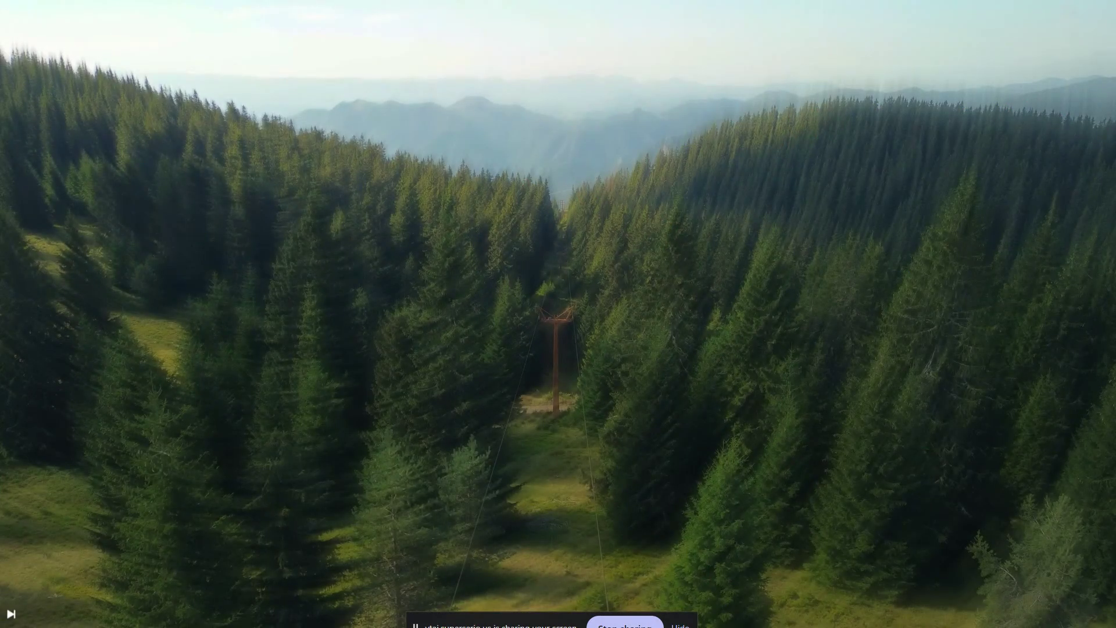
key(p)
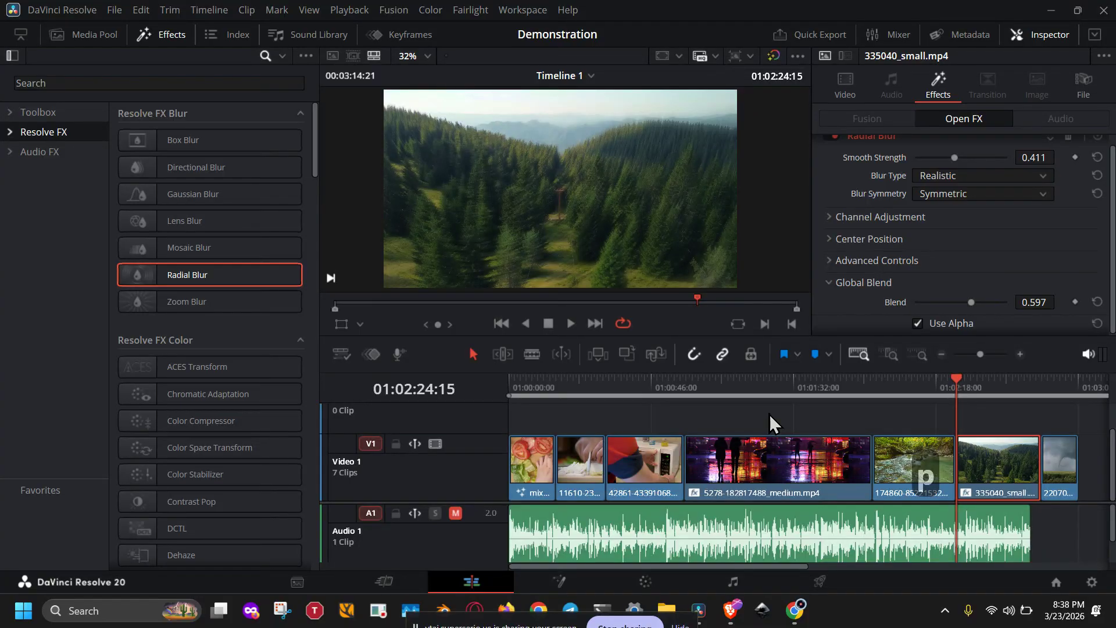